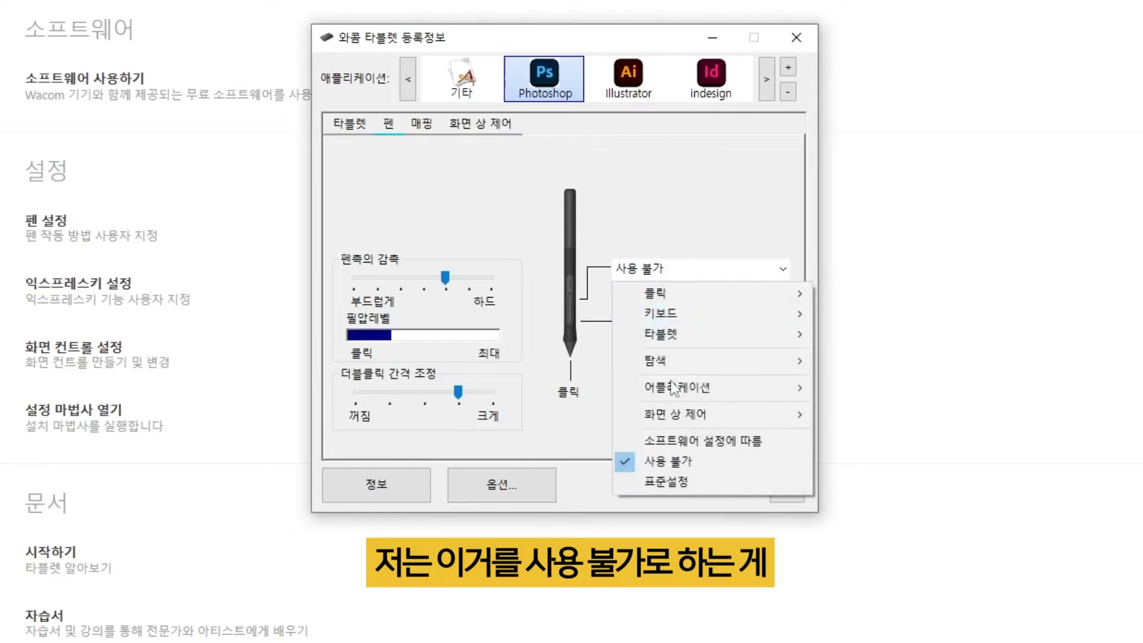
Set both side buttons of the pen to 사용 불가 for Photoshop
click(665, 459)
click(655, 322)
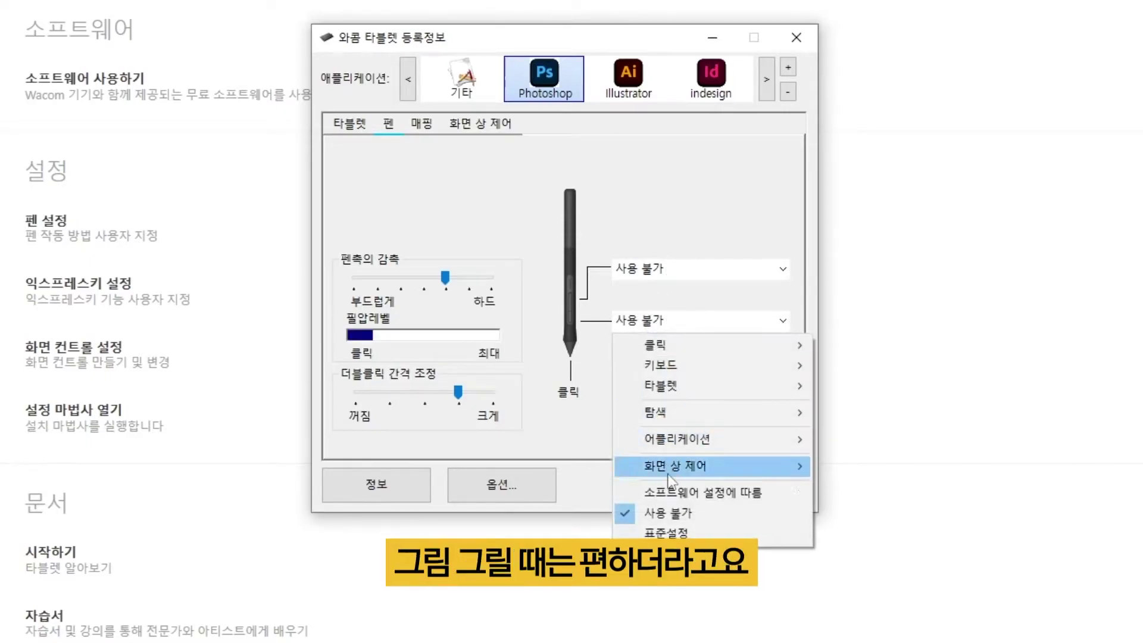
click(666, 514)
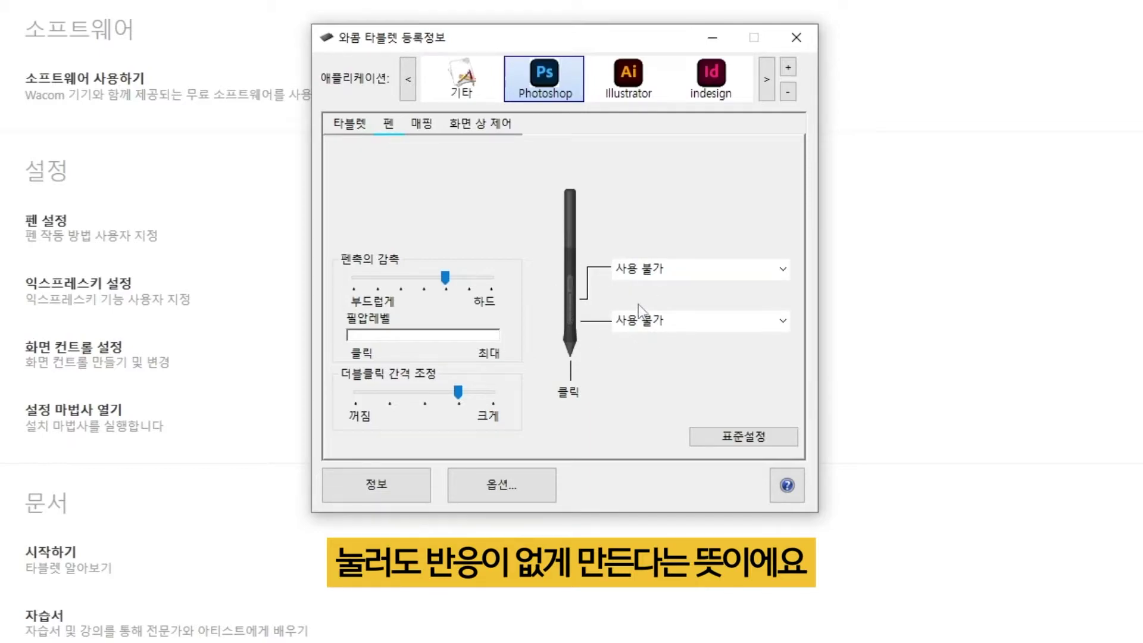
Try the tip feel at its hardest setting, return it to the fifth notch, and close the tablet properties
drag(444, 277, 506, 277)
click(481, 250)
drag(489, 277, 446, 276)
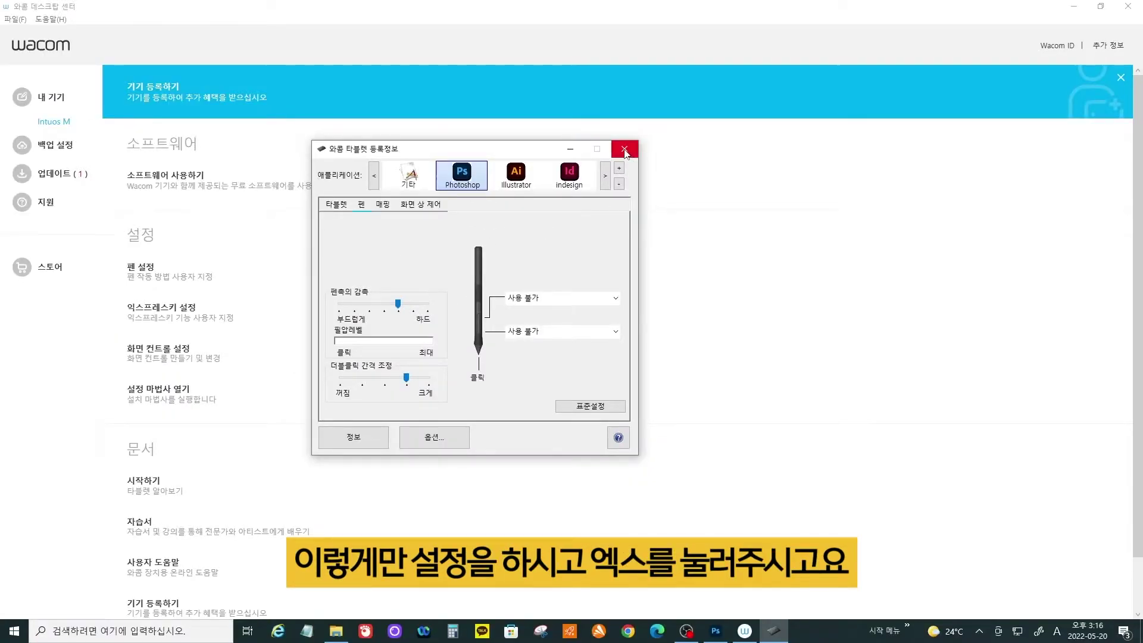
click(625, 150)
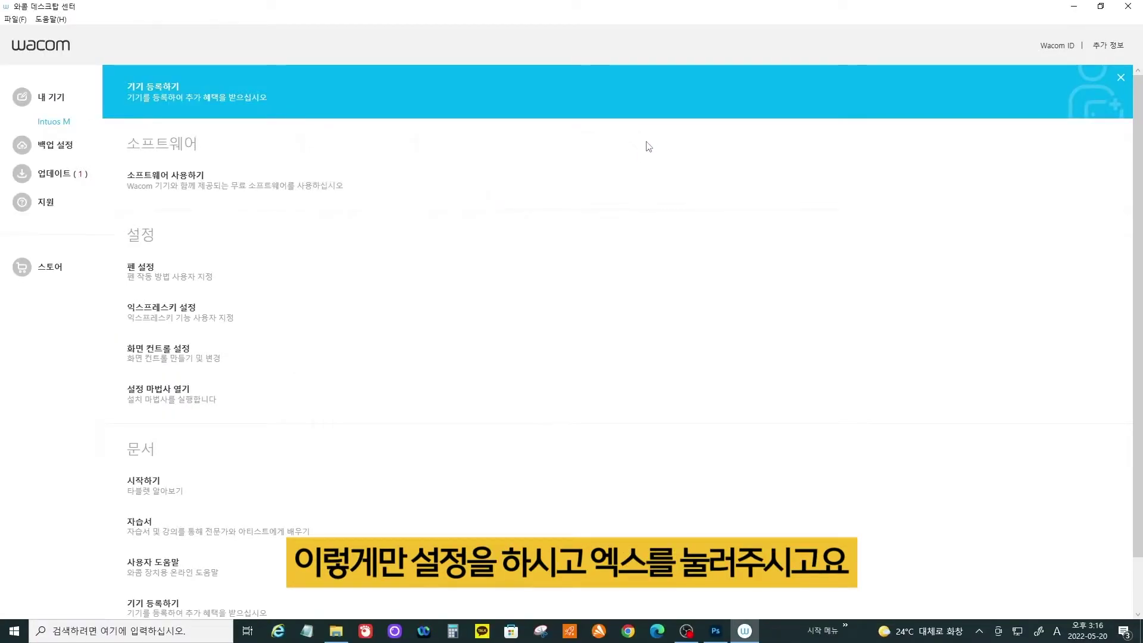
Switch to Photoshop and create a new 297 × 210 mm document at 300 ppi in RGB 색상 mode
click(715, 631)
click(45, 243)
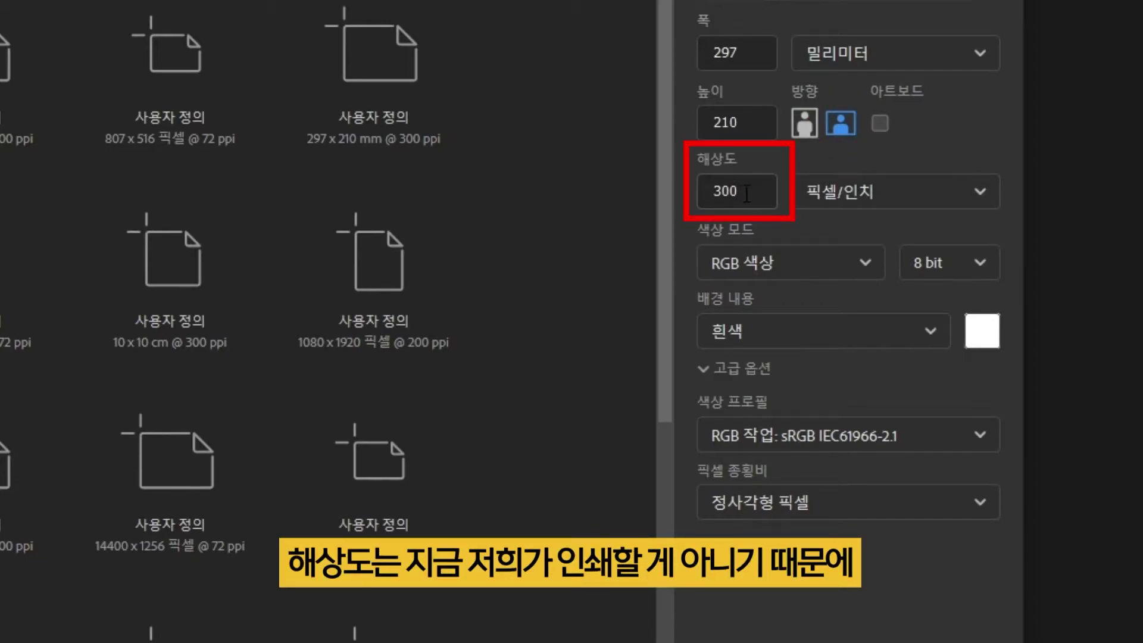
click(865, 271)
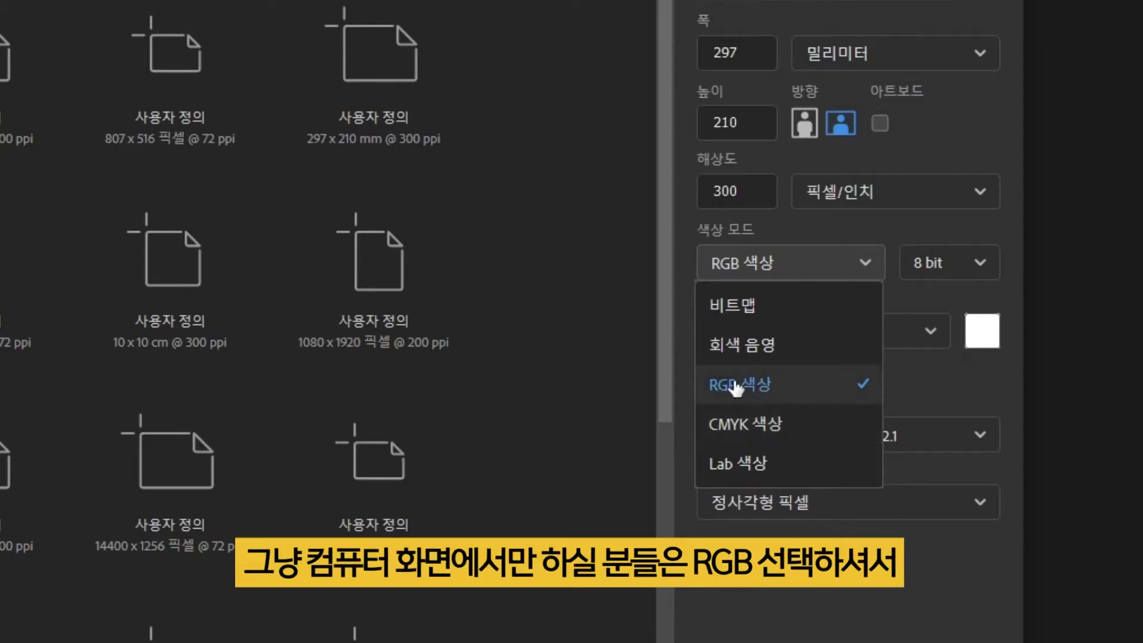
click(773, 388)
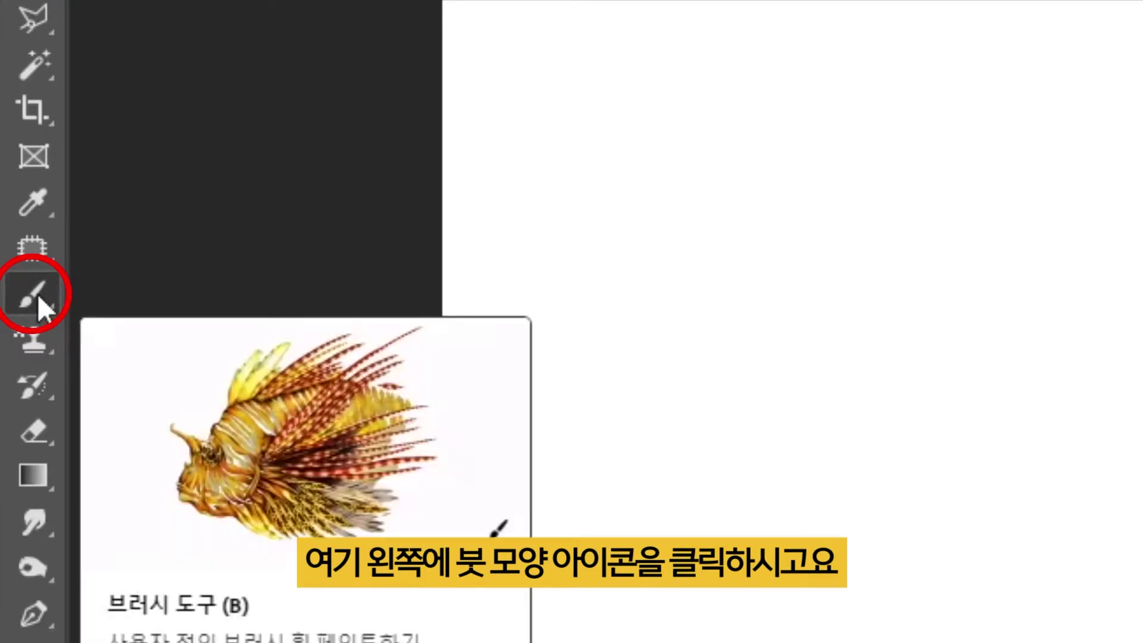
Scribble a black zigzag across the canvas with the Brush tool and undo it
click(21, 288)
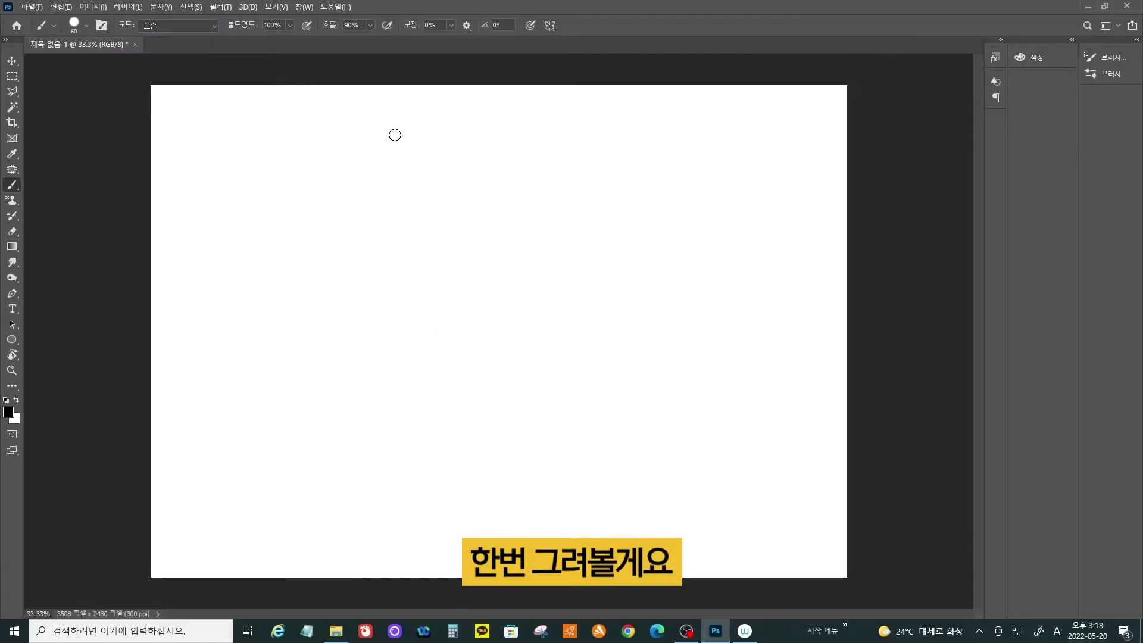
mouse_move(399, 131)
mouse_down()
mouse_move(223, 207)
mouse_move(185, 328)
mouse_move(396, 370)
mouse_move(756, 386)
mouse_move(298, 443)
mouse_up()
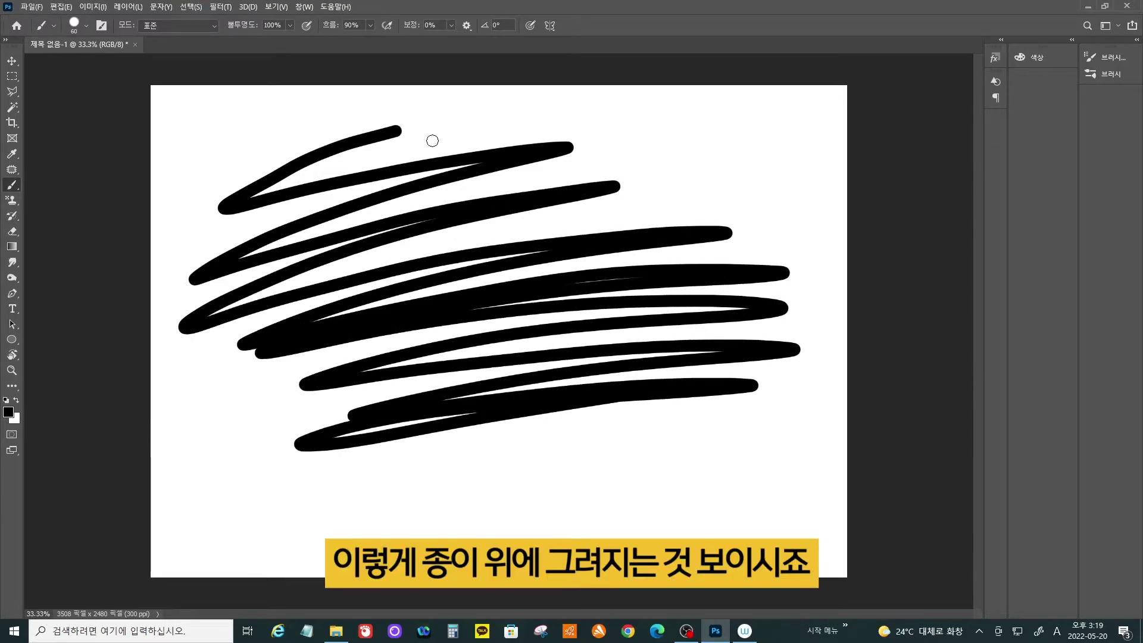
key(ctrl+z)
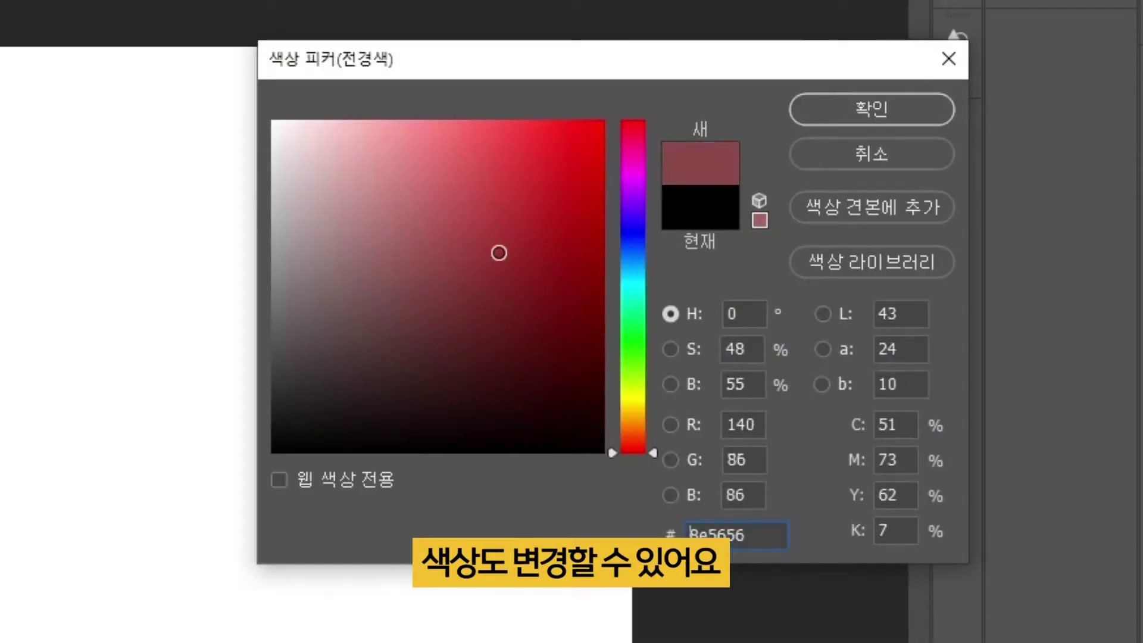
Set the foreground color to a pinkish red and scribble on the upper part of the canvas with the Brush tool
drag(498, 250, 443, 187)
click(957, 113)
key(b)
drag(417, 151, 569, 153)
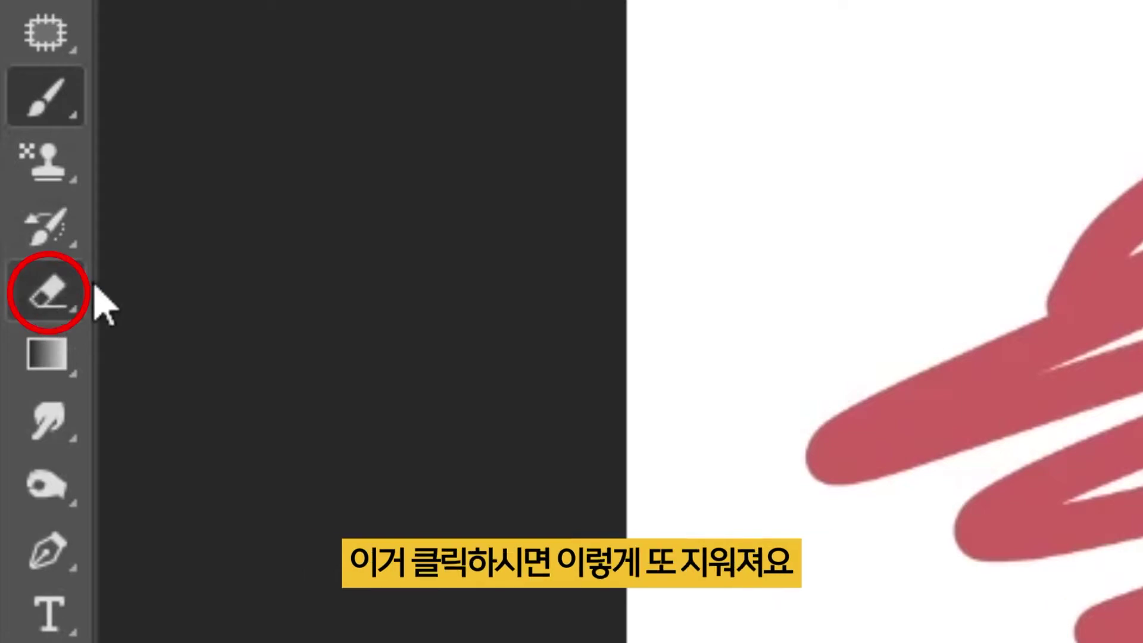
Erase the red scribble with the Eraser tool and switch back to the Brush tool
click(51, 294)
mouse_move(566, 155)
mouse_down()
mouse_move(429, 152)
mouse_move(262, 226)
mouse_move(202, 267)
mouse_move(649, 244)
mouse_up()
mouse_move(525, 132)
mouse_down()
mouse_move(702, 285)
mouse_move(199, 306)
mouse_move(538, 296)
mouse_move(747, 311)
mouse_move(390, 261)
mouse_move(361, 297)
mouse_move(358, 287)
mouse_move(429, 279)
mouse_move(370, 262)
mouse_move(508, 282)
mouse_up()
key(b)
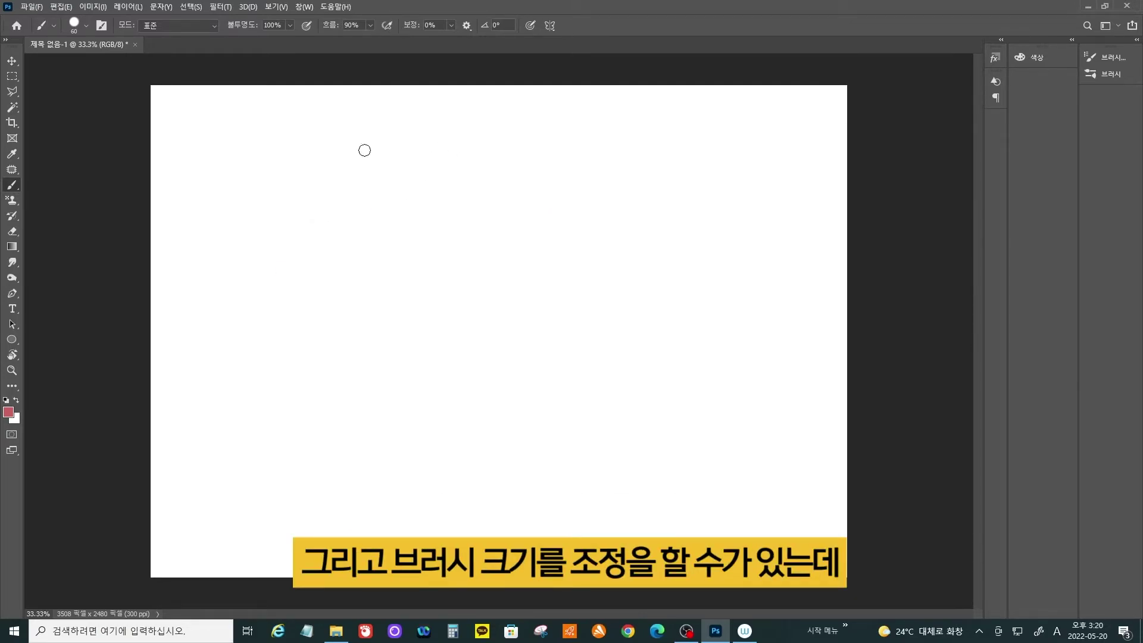
Draw a left and a right square bracket, circle the left one, and reduce the brush size to 7
mouse_move(347, 202)
mouse_down()
mouse_move(367, 205)
mouse_move(331, 301)
mouse_move(388, 305)
mouse_up()
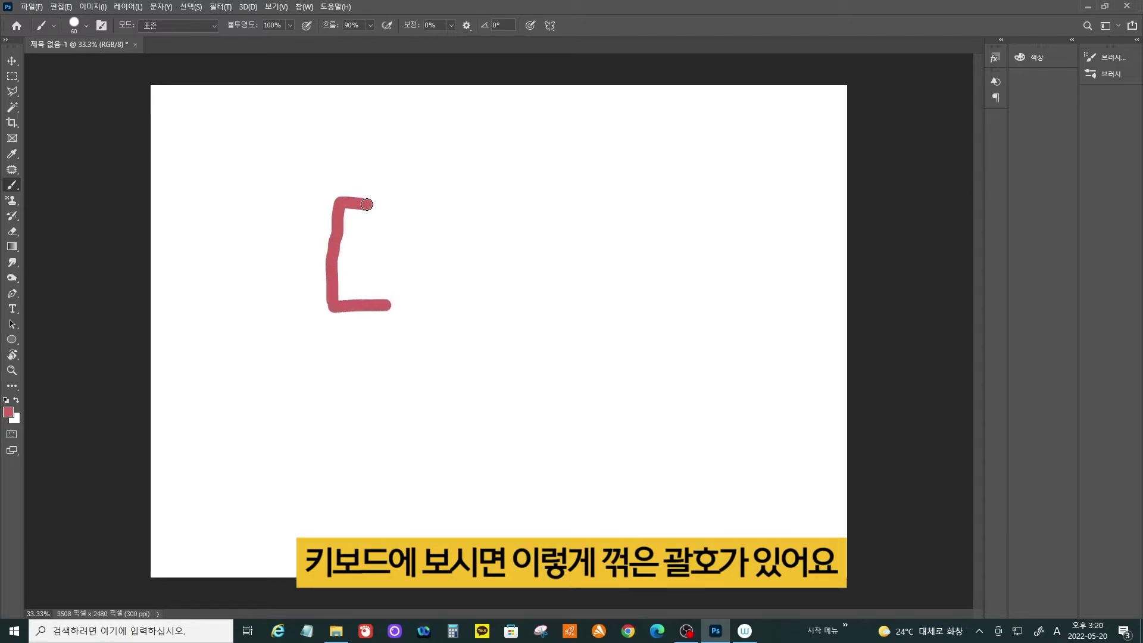
mouse_move(599, 202)
mouse_down()
mouse_move(646, 233)
mouse_move(655, 284)
mouse_move(581, 293)
mouse_up()
drag(387, 310, 393, 337)
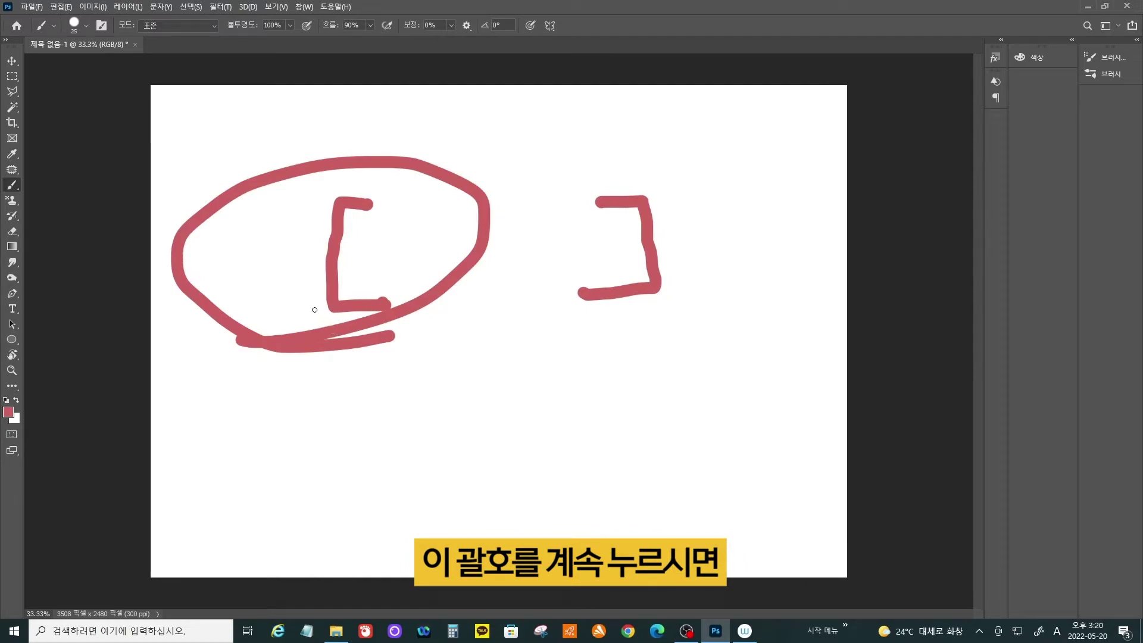
key(bracketleft)
key(bracketleft)
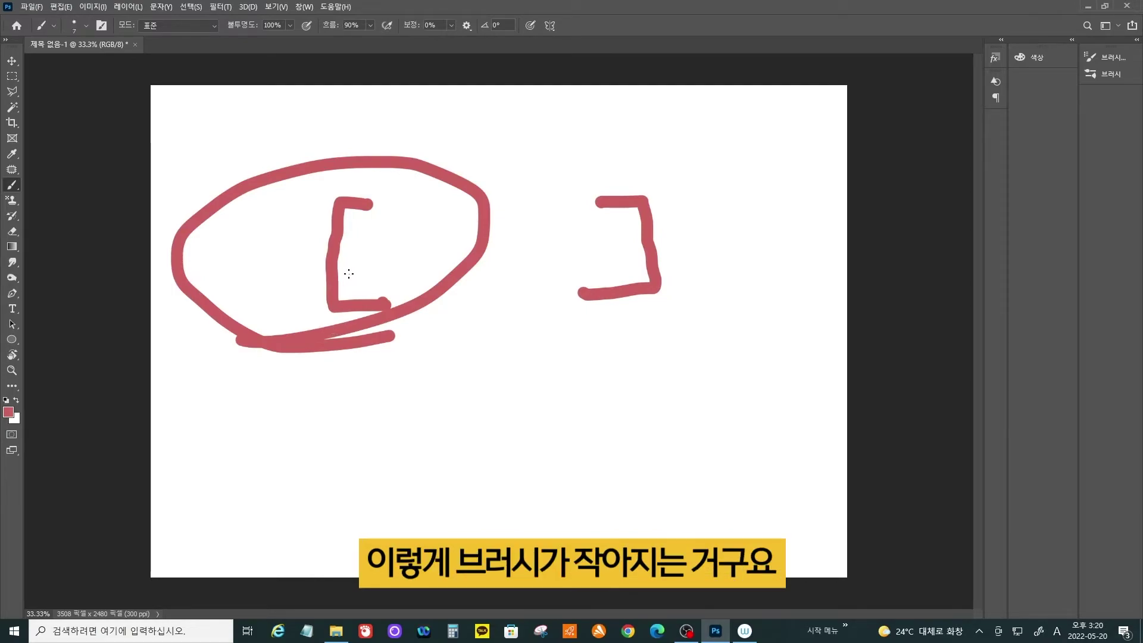
Enlarge the brush and paint a thick ring around the right square bracket
key(bracketright)
key(bracketright)
key(bracketright)
key(bracketright)
key(bracketright)
key(bracketright)
key(bracketright)
key(bracketright)
key(bracketright)
key(bracketright)
key(bracketright)
key(bracketright)
key(bracketright)
key(bracketright)
mouse_move(606, 165)
mouse_down()
mouse_move(485, 292)
mouse_move(816, 217)
mouse_move(454, 187)
mouse_up()
Enlarge the brush further to a size of 1900
key(bracketright)
key(bracketright)
key(bracketright)
key(bracketright)
key(bracketright)
key(bracketright)
key(bracketright)
key(bracketright)
key(bracketright)
key(bracketright)
key(bracketright)
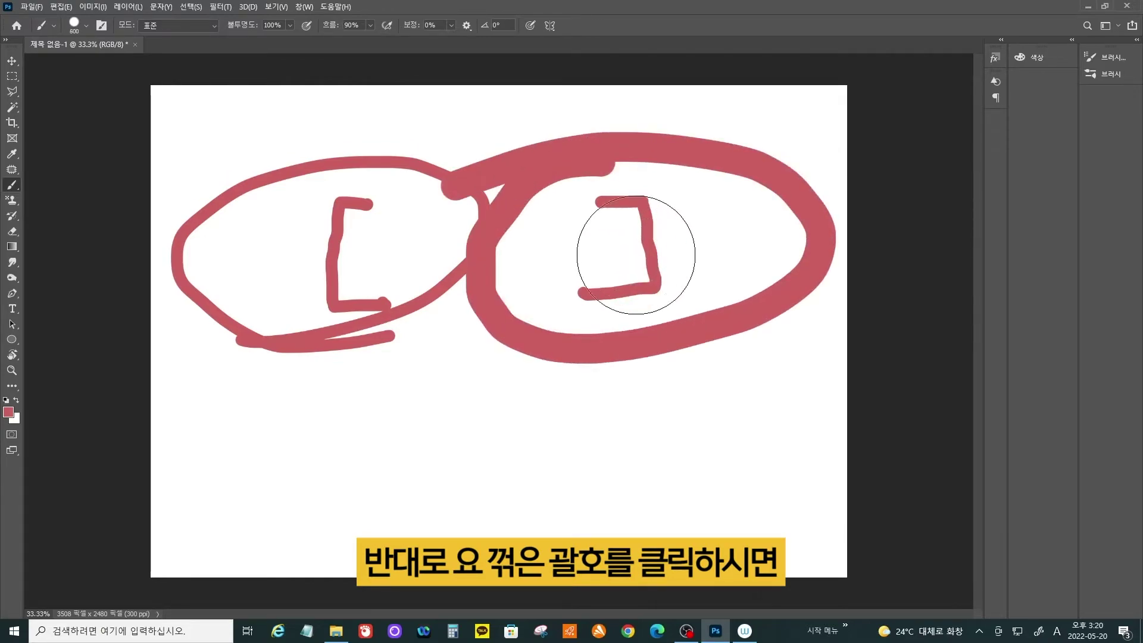
key(bracketright)
key(bracketright)
key(bracketright)
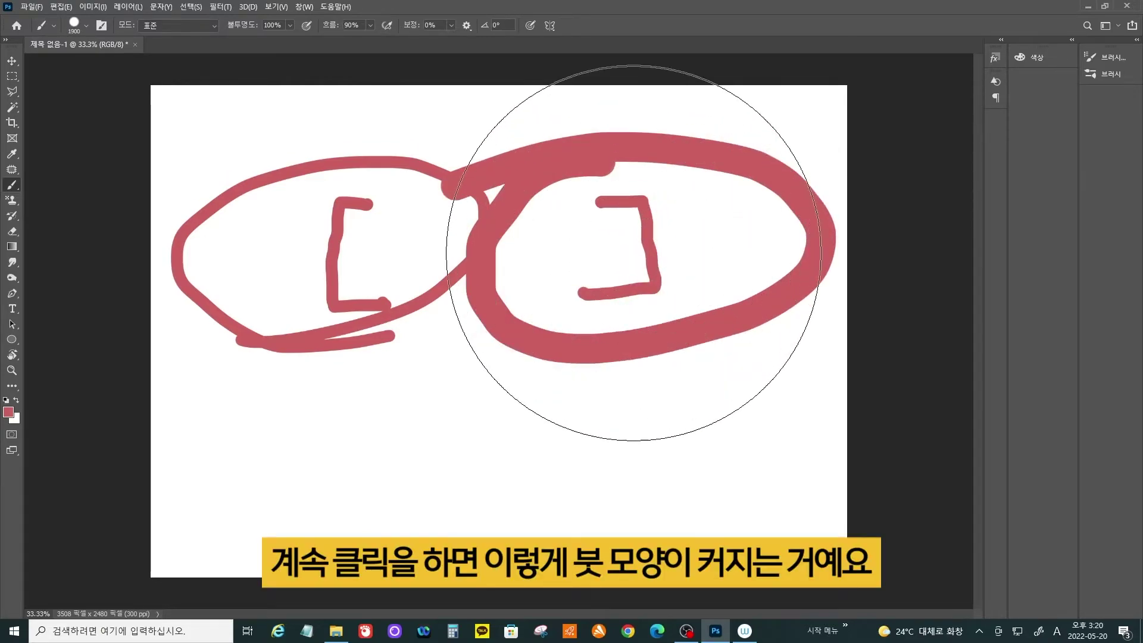
Reduce the brush size to 100 and return to the Brush tool after erasing the drawings
key(bracketleft)
key(bracketleft)
key(bracketleft)
key(bracketleft)
key(bracketleft)
key(bracketleft)
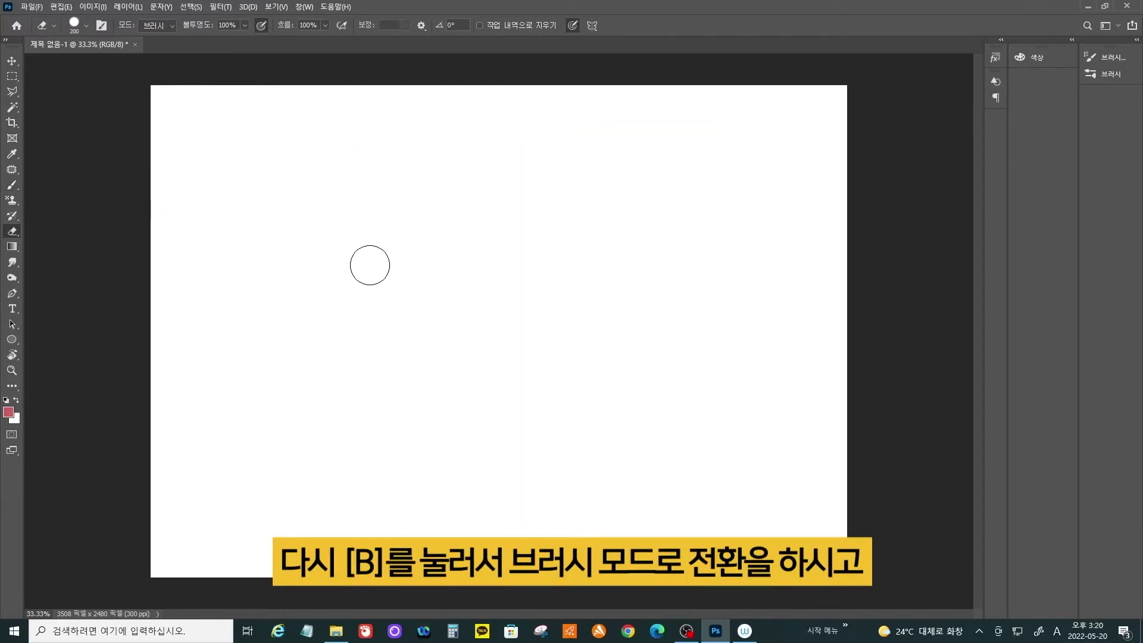
key(b)
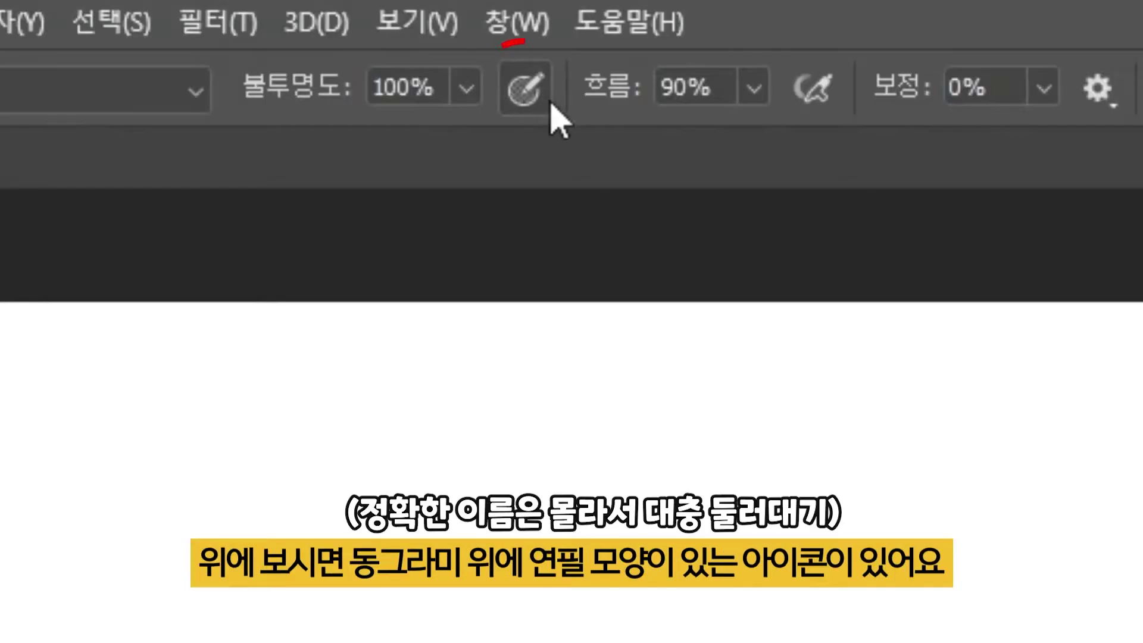
Enable pen pressure for brush opacity and paint several test strokes with varying pressure
click(527, 100)
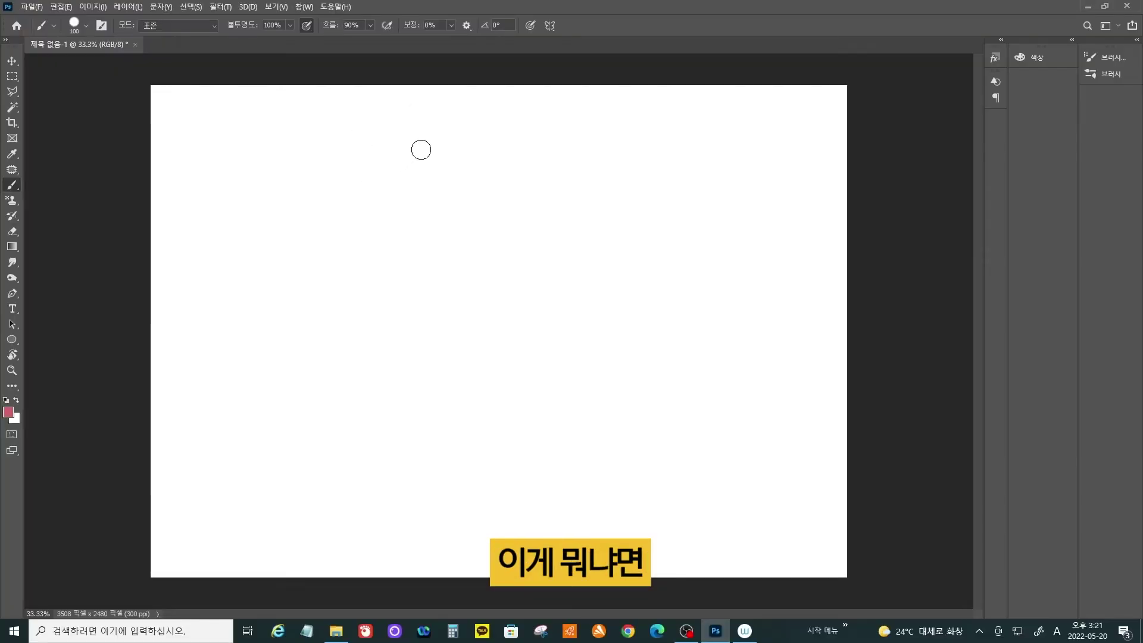
drag(854, 567, 1034, 490)
mouse_move(393, 160)
mouse_down()
mouse_move(235, 237)
mouse_move(491, 147)
mouse_move(277, 239)
mouse_move(325, 236)
mouse_move(515, 150)
mouse_up()
drag(461, 192, 253, 272)
drag(536, 160, 253, 292)
mouse_move(539, 179)
mouse_down()
mouse_move(288, 289)
mouse_move(565, 192)
mouse_move(304, 305)
mouse_move(585, 204)
mouse_move(262, 346)
mouse_up()
mouse_move(268, 349)
mouse_down()
mouse_move(605, 223)
mouse_move(284, 356)
mouse_move(678, 218)
mouse_up()
drag(607, 256, 327, 354)
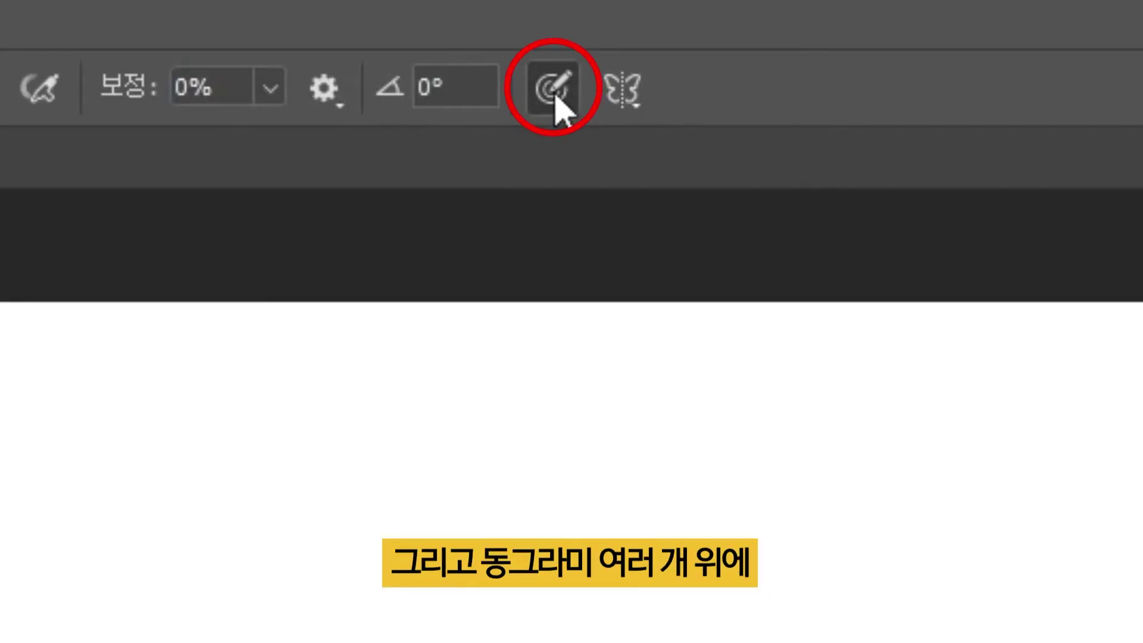
Enable pen pressure for brush size, paint test strokes with varying pressure, and undo them
click(553, 100)
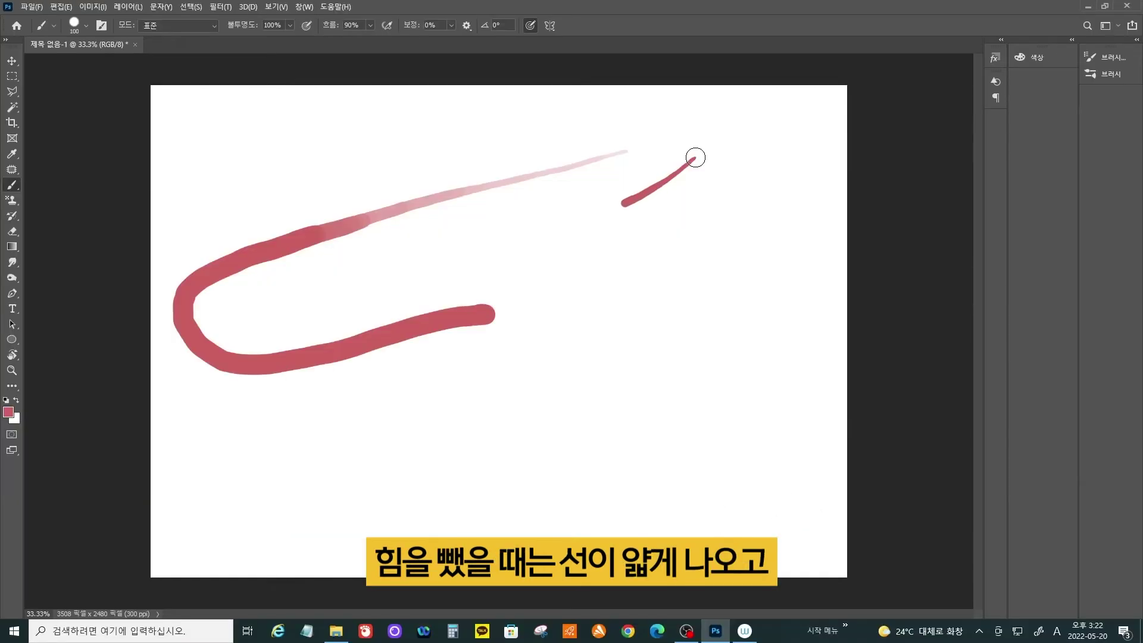
mouse_move(453, 240)
mouse_down()
mouse_move(259, 313)
mouse_move(221, 349)
mouse_move(220, 400)
mouse_move(341, 439)
mouse_move(467, 398)
mouse_move(528, 348)
mouse_move(543, 274)
mouse_move(524, 212)
mouse_move(569, 164)
mouse_move(711, 208)
mouse_move(681, 294)
mouse_move(507, 274)
mouse_move(275, 160)
mouse_move(383, 195)
mouse_move(510, 208)
mouse_move(371, 166)
mouse_move(488, 173)
mouse_up()
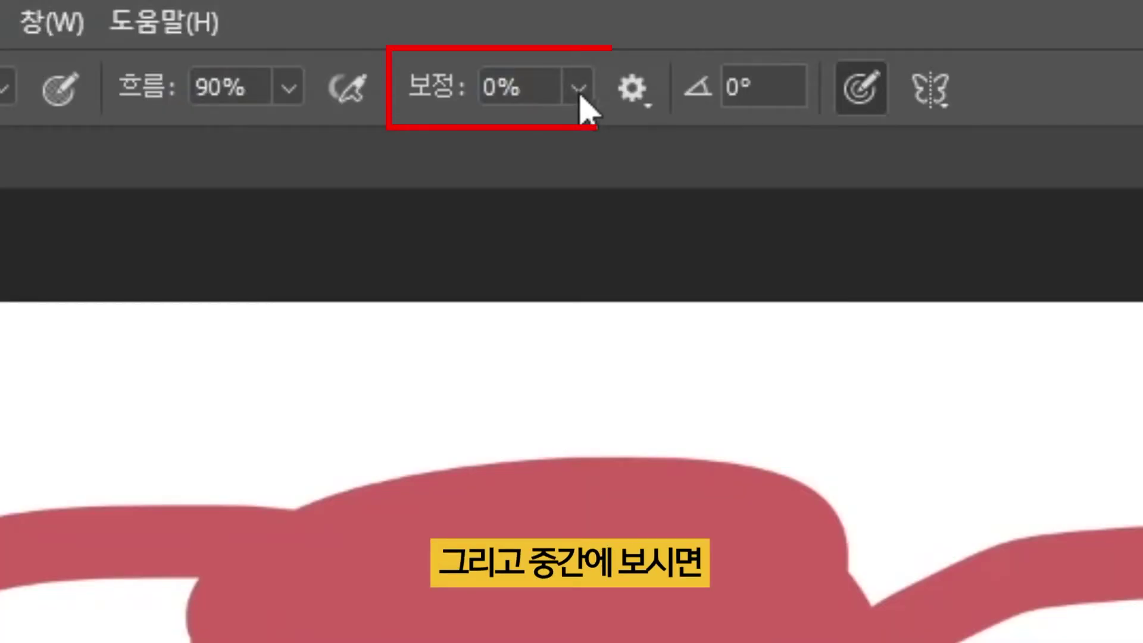
key(ctrl)
key(ctrl+z)
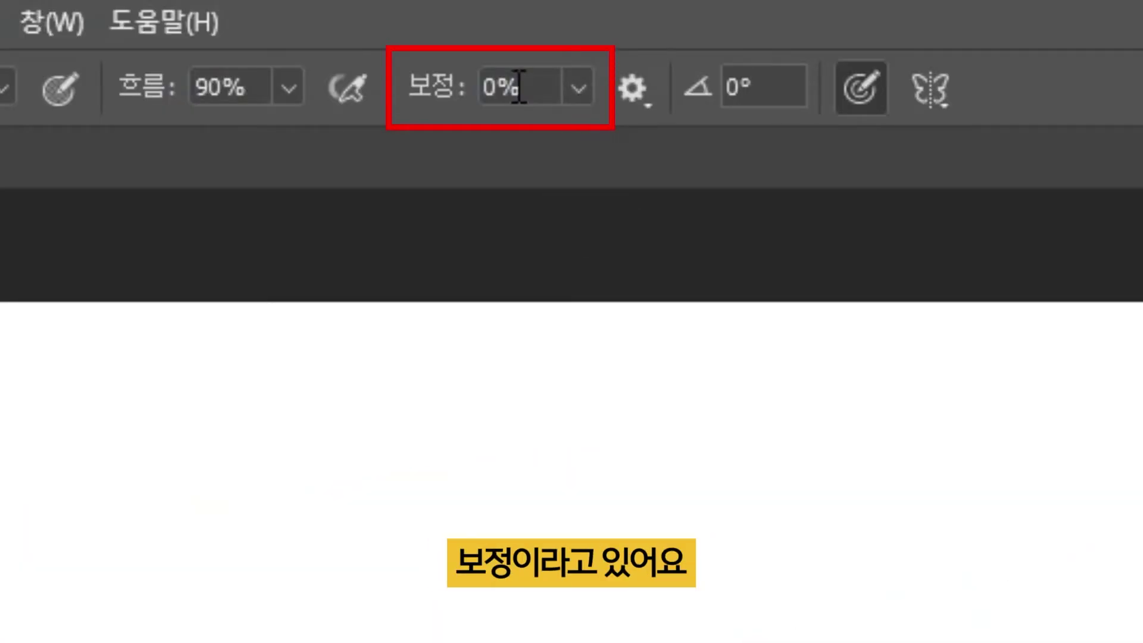
Paint a horizontal line across the top of the canvas with the 보정 smoothing at 0%
click(578, 89)
click(540, 97)
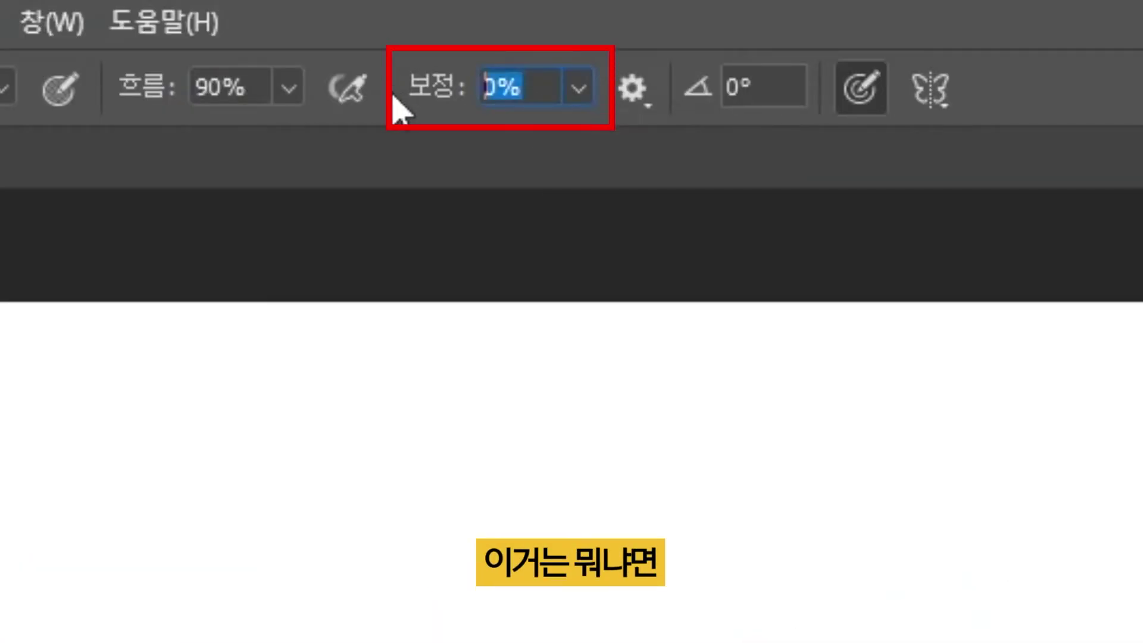
click(578, 91)
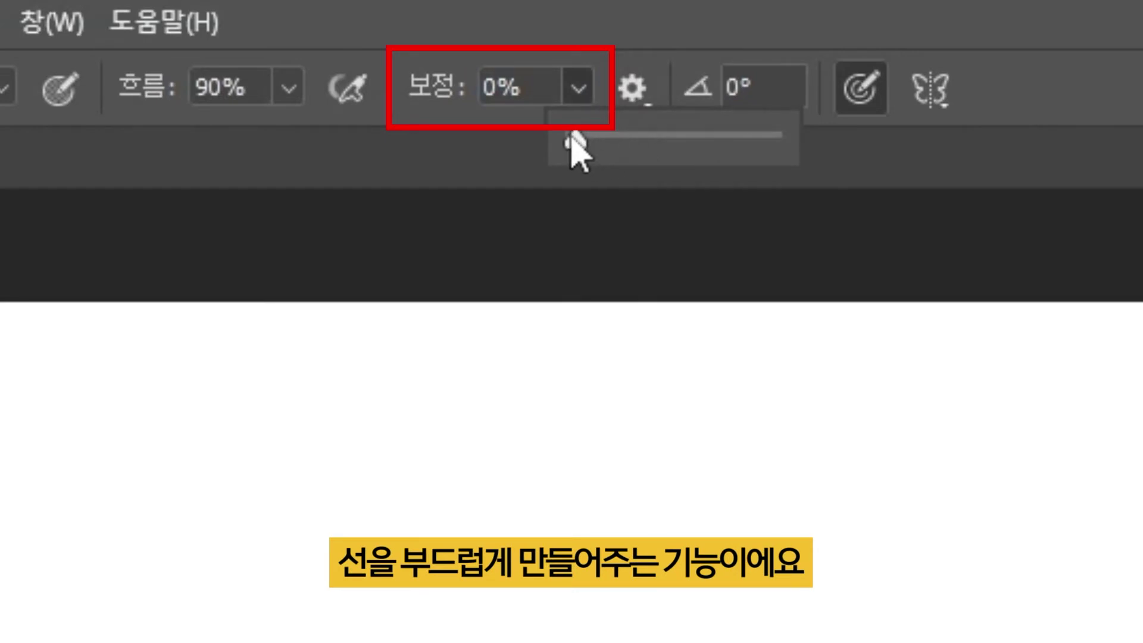
click(563, 83)
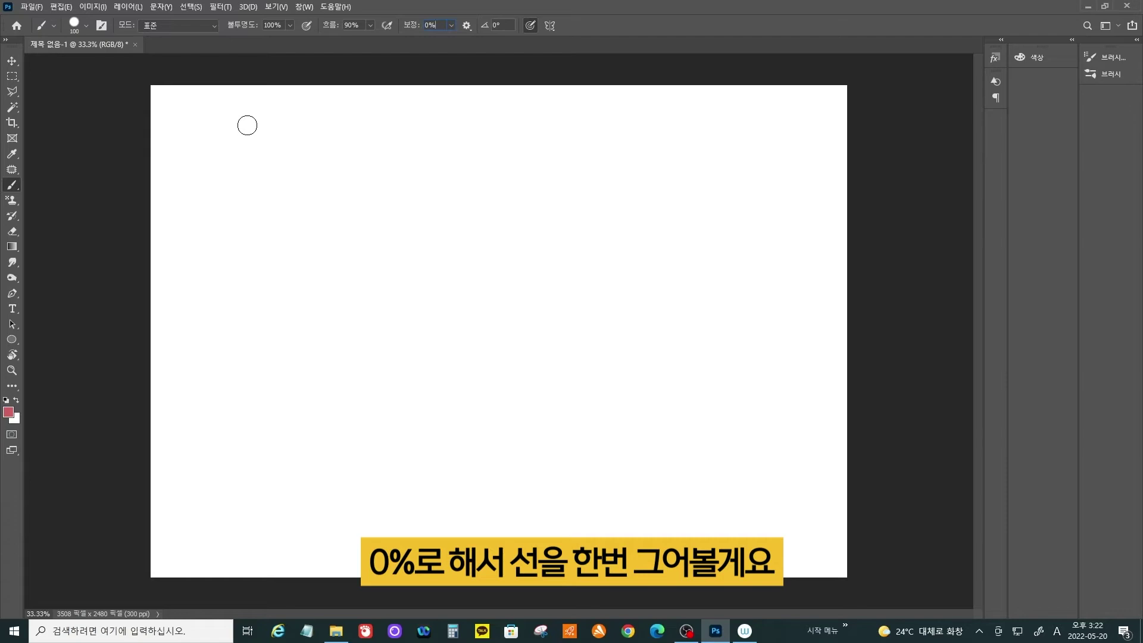
drag(207, 118, 800, 121)
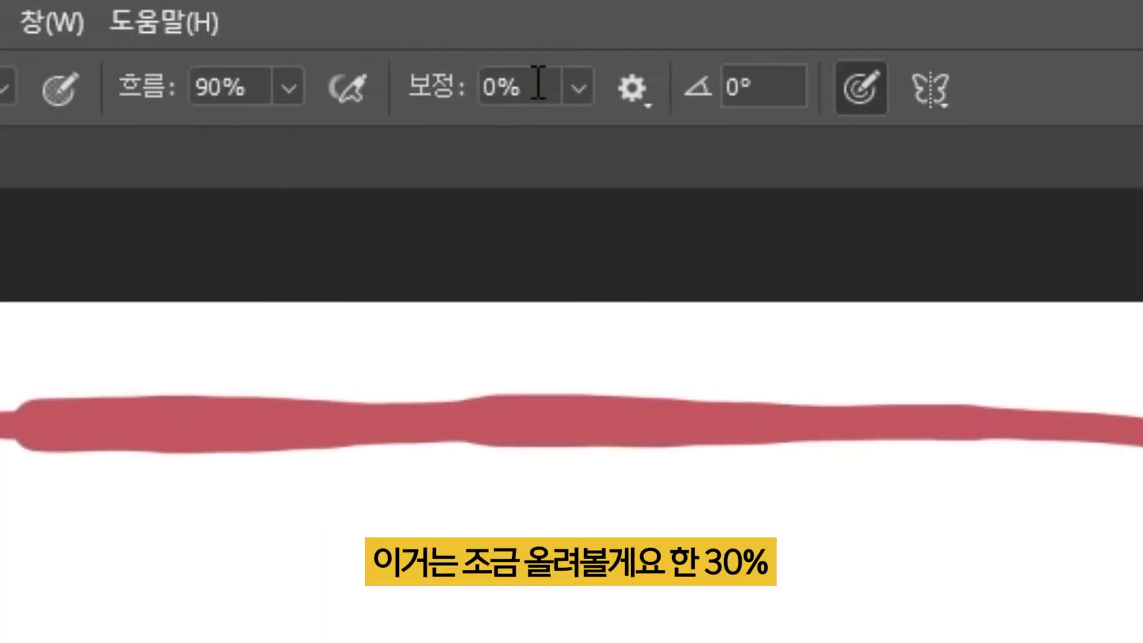
Set the 보정 smoothing to 30% and paint a second horizontal line below the first
click(447, 25)
text(30)
key(Return)
drag(192, 183, 793, 178)
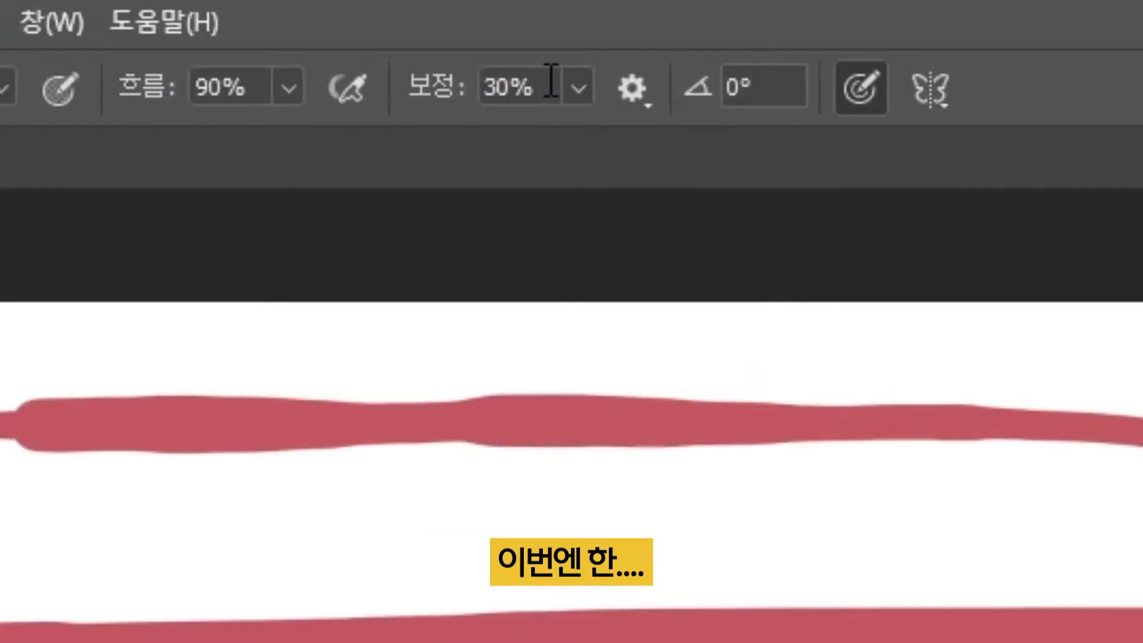
Set the 보정 smoothing to 70% and paint a third horizontal line below the second
click(439, 25)
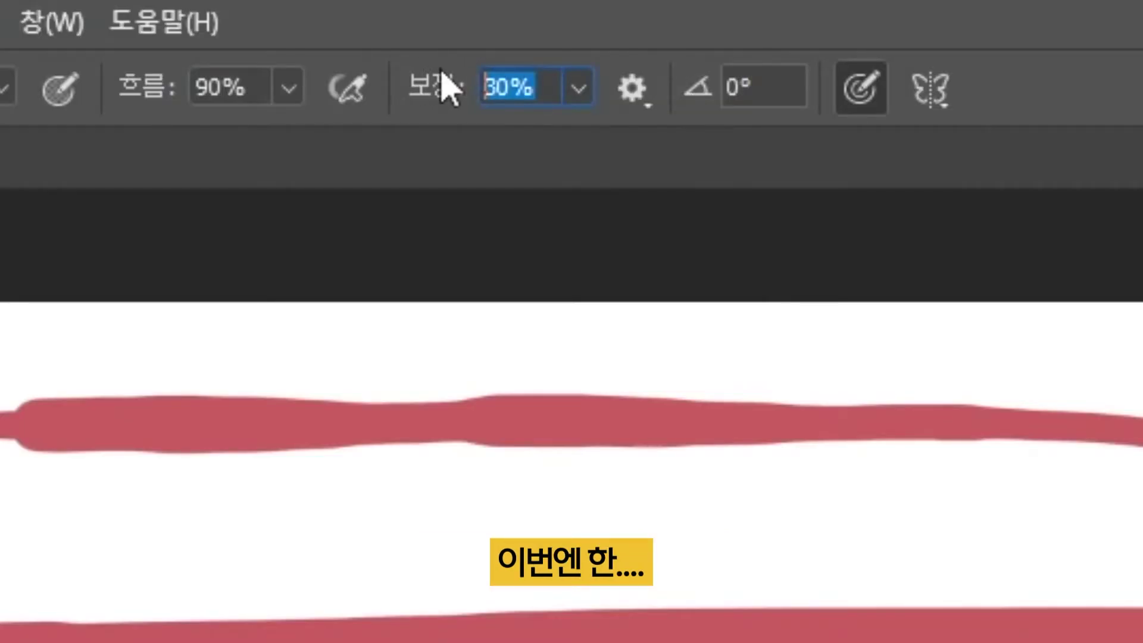
text(70)
key(Return)
drag(190, 251, 768, 261)
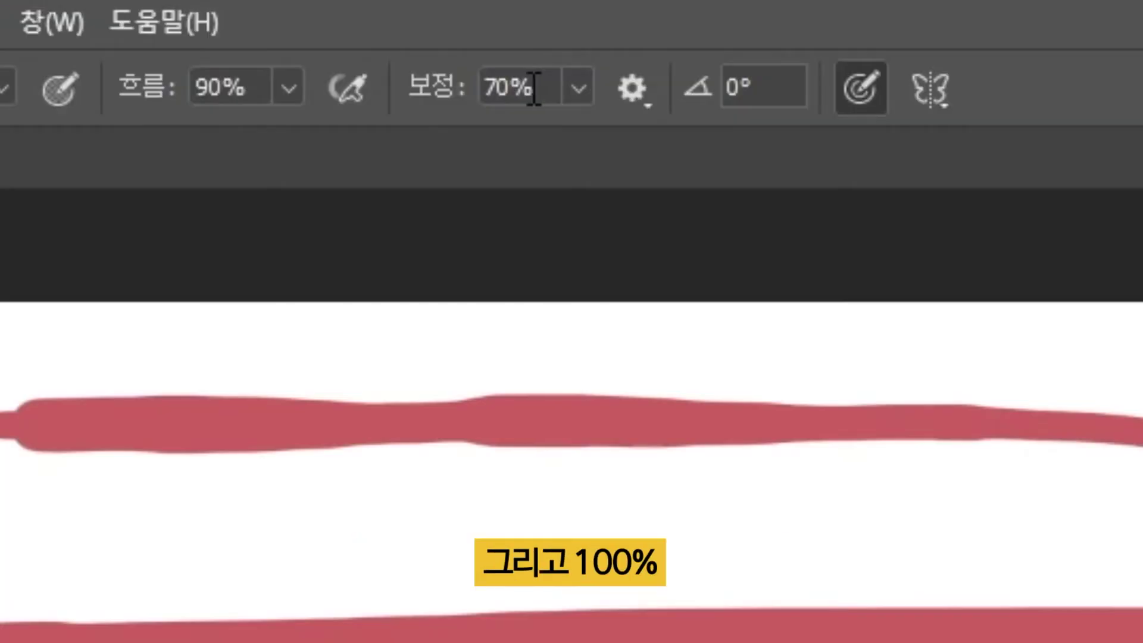
Set the 보정 smoothing to 100% and paint a fourth horizontal line below the third
click(435, 25)
text(100)
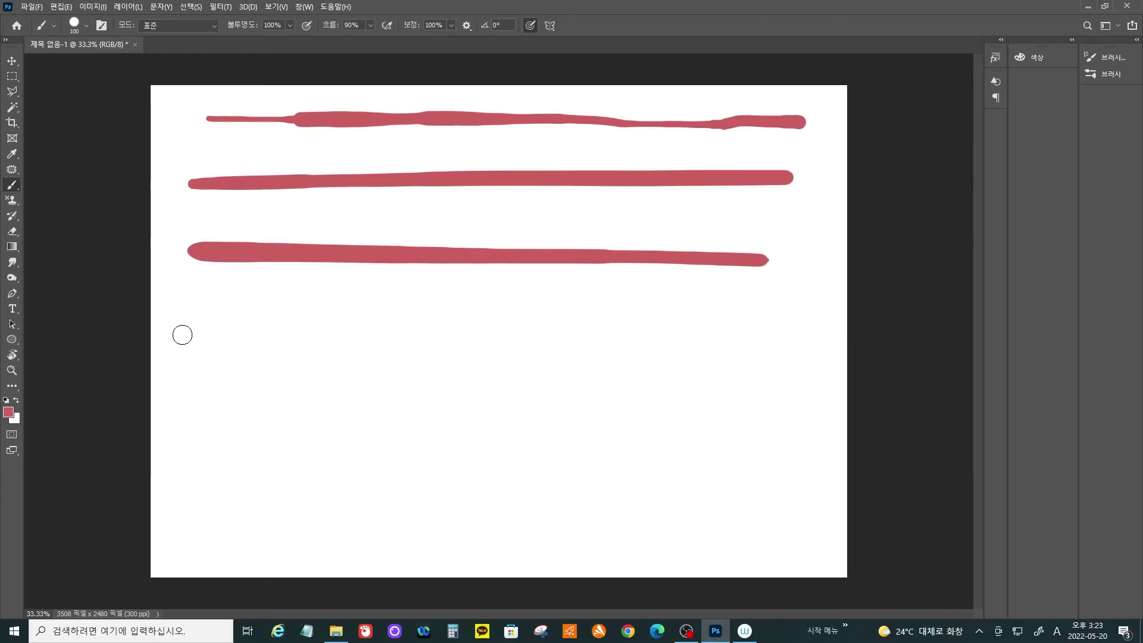
drag(181, 334, 828, 328)
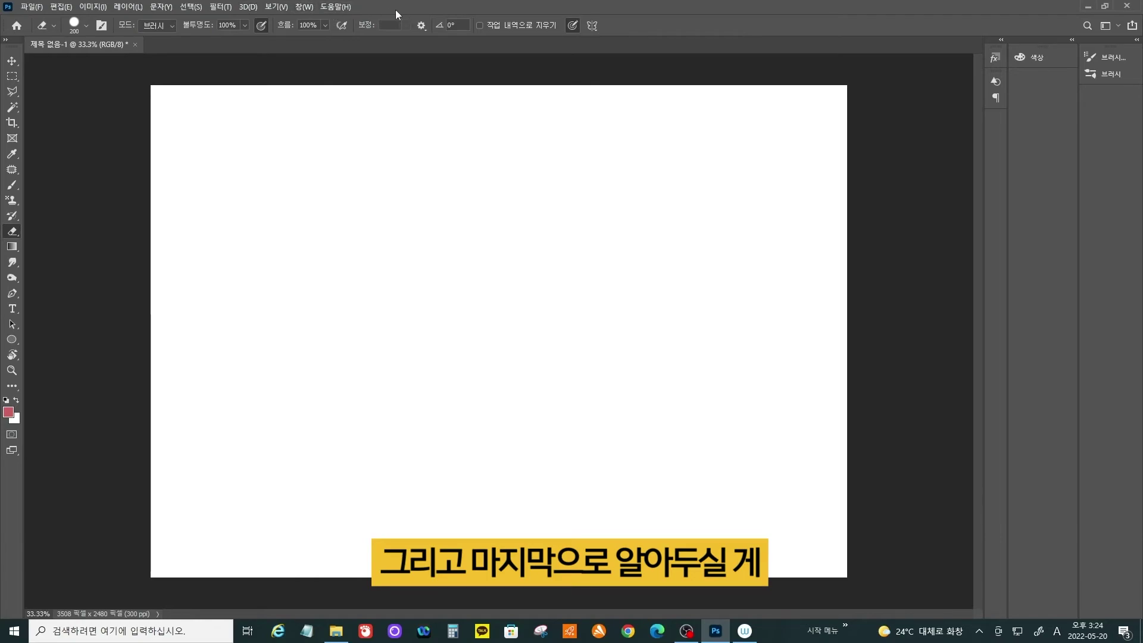
Display the 레이어 panel
click(304, 6)
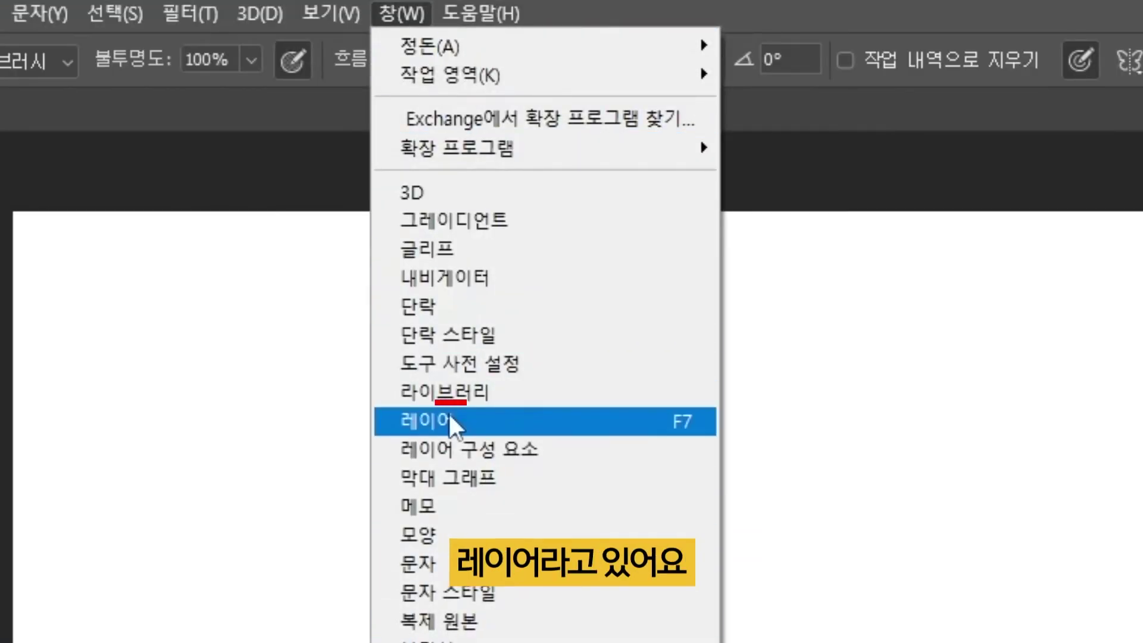
click(453, 422)
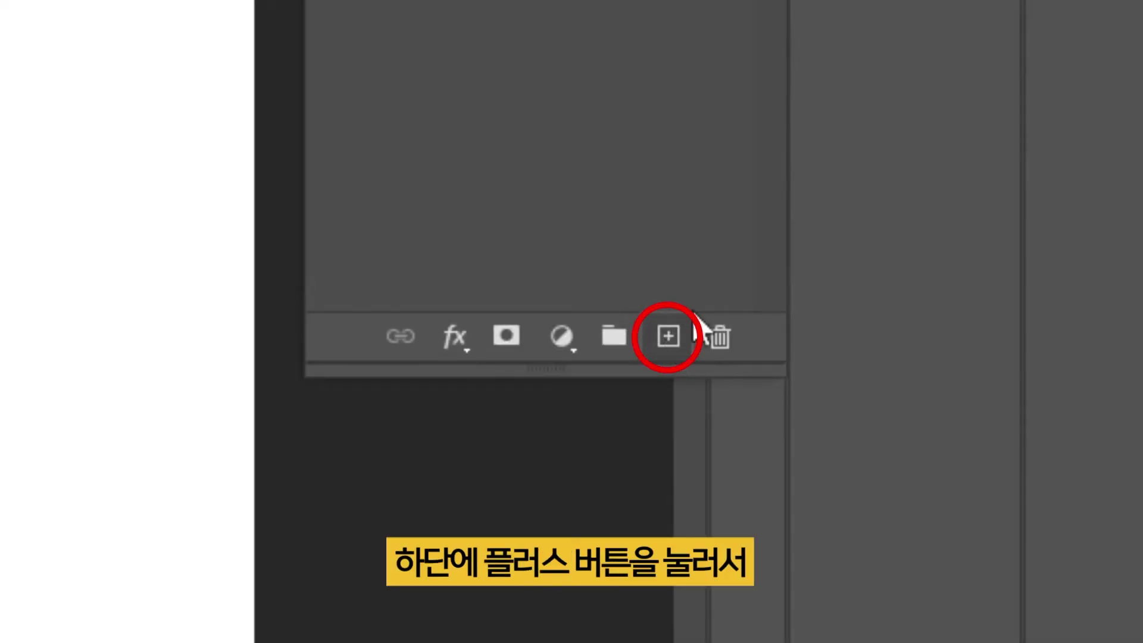
Add a new layer above the 배경 layer and switch to the Brush tool
click(668, 337)
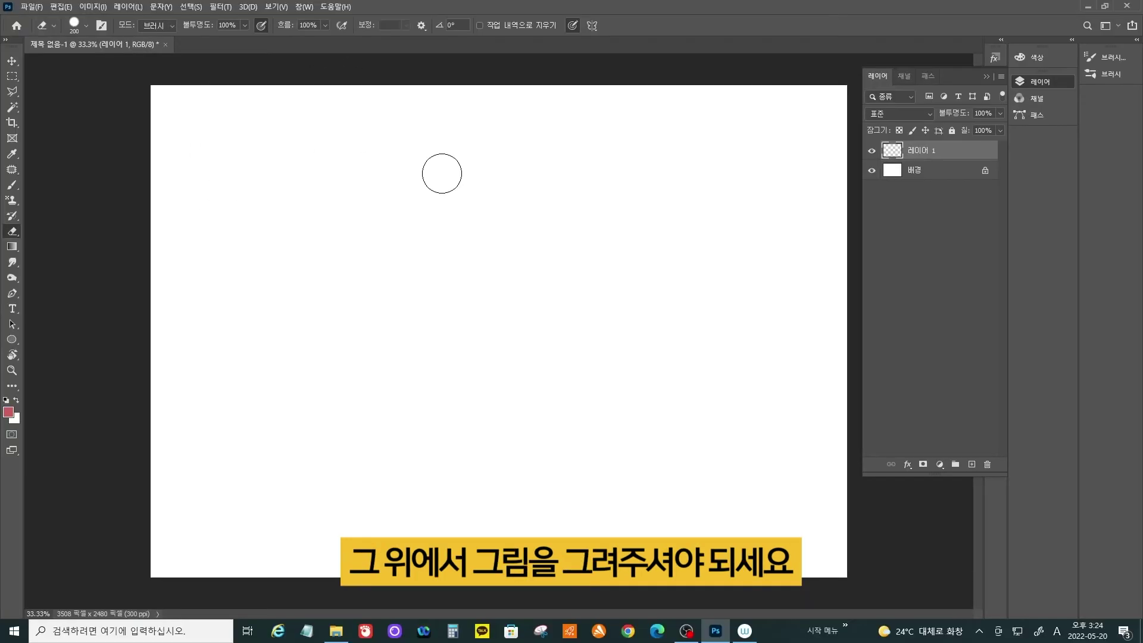
key(b)
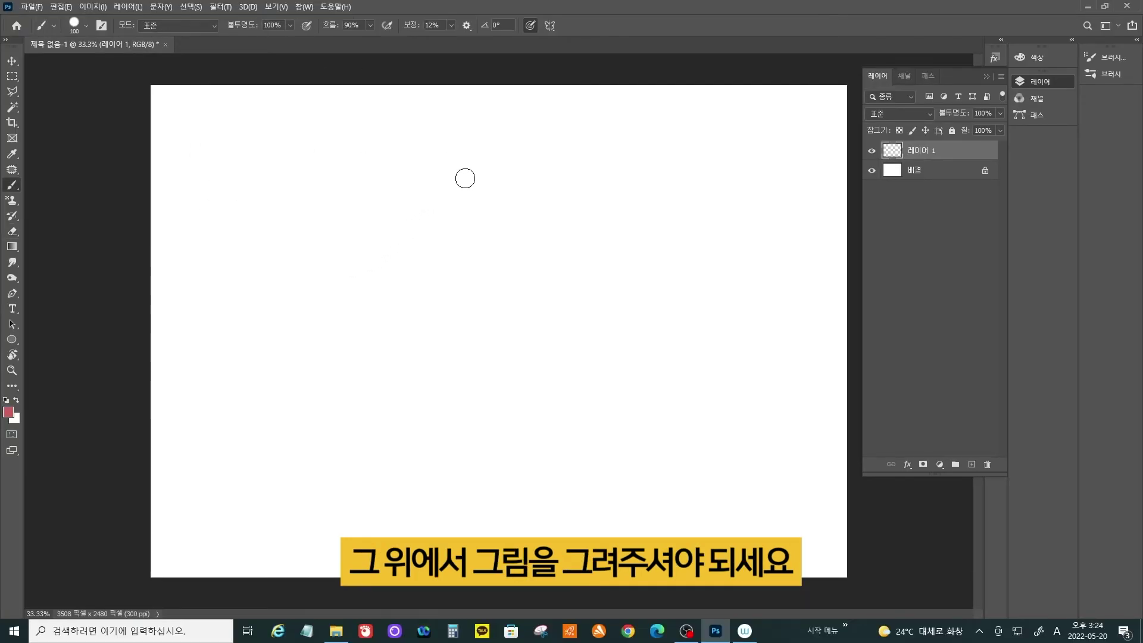
Try a thick diagonal back-and-forth brush stroke on the new layer, and undo it
drag(471, 176, 503, 186)
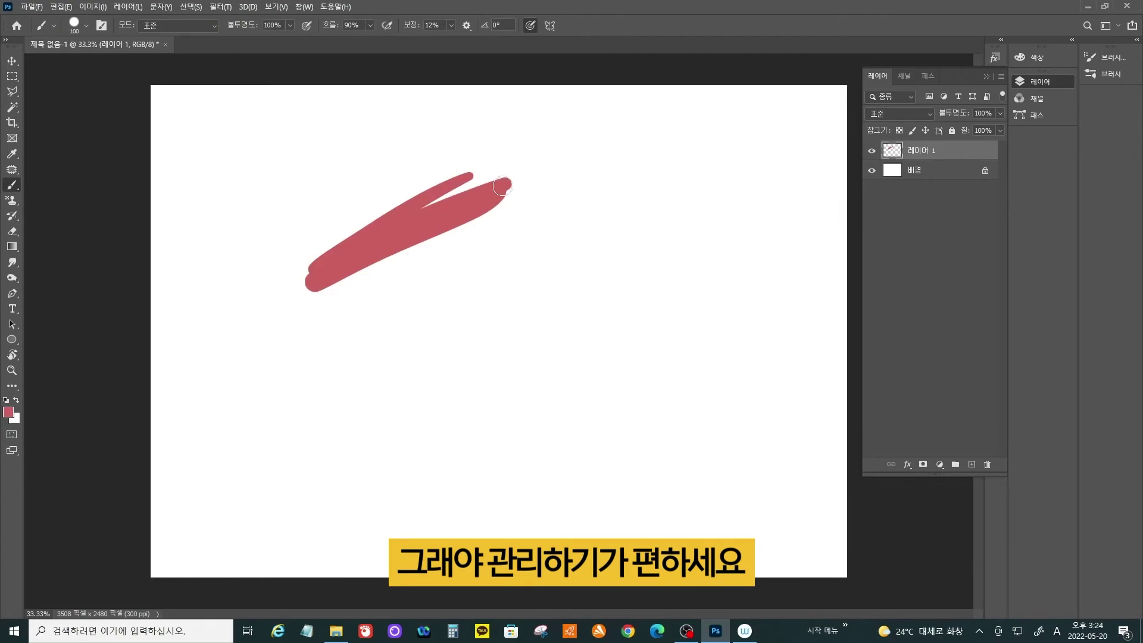
key(ctrl+z)
drag(954, 75, 1030, 99)
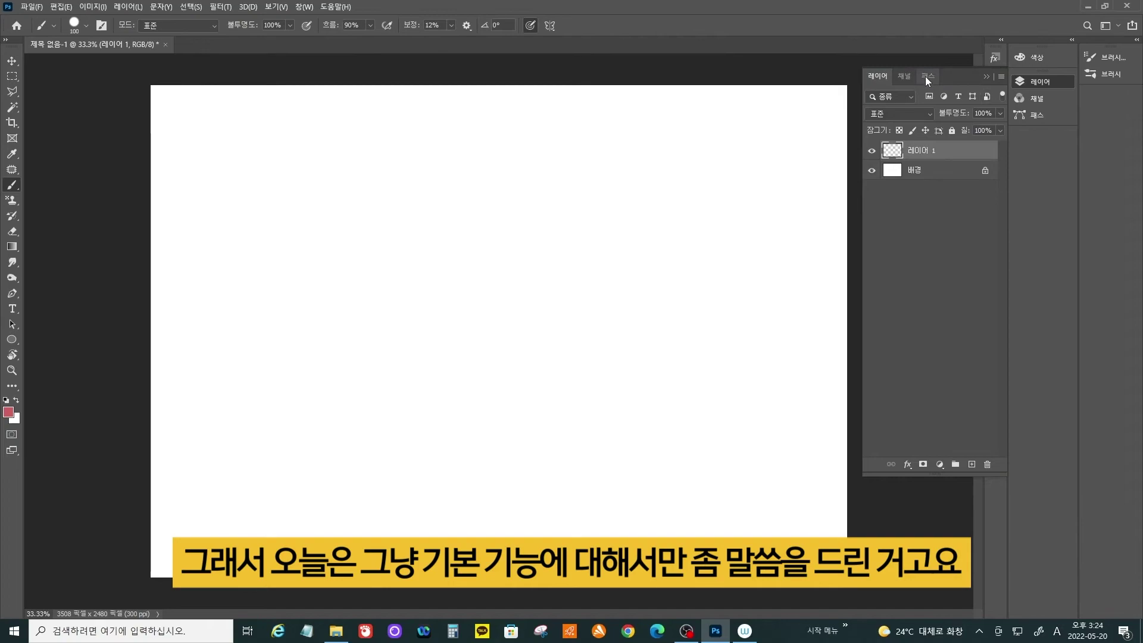
mouse_move(959, 77)
mouse_down()
mouse_move(1039, 138)
mouse_move(1007, 90)
mouse_move(966, 81)
mouse_up()
Enlarge the brush to 250 and cover 레이어 1 with overlapping full-width horizontal strokes, from light at the canvas top to gradually darker downward
key(bracketright)
key(bracketright)
key(bracketright)
key(bracketright)
key(bracketright)
mouse_move(847, 99)
mouse_down()
mouse_move(139, 95)
mouse_move(250, 112)
mouse_move(847, 110)
mouse_move(739, 136)
mouse_move(146, 122)
mouse_move(157, 147)
mouse_move(846, 143)
mouse_move(753, 167)
mouse_move(571, 159)
mouse_up()
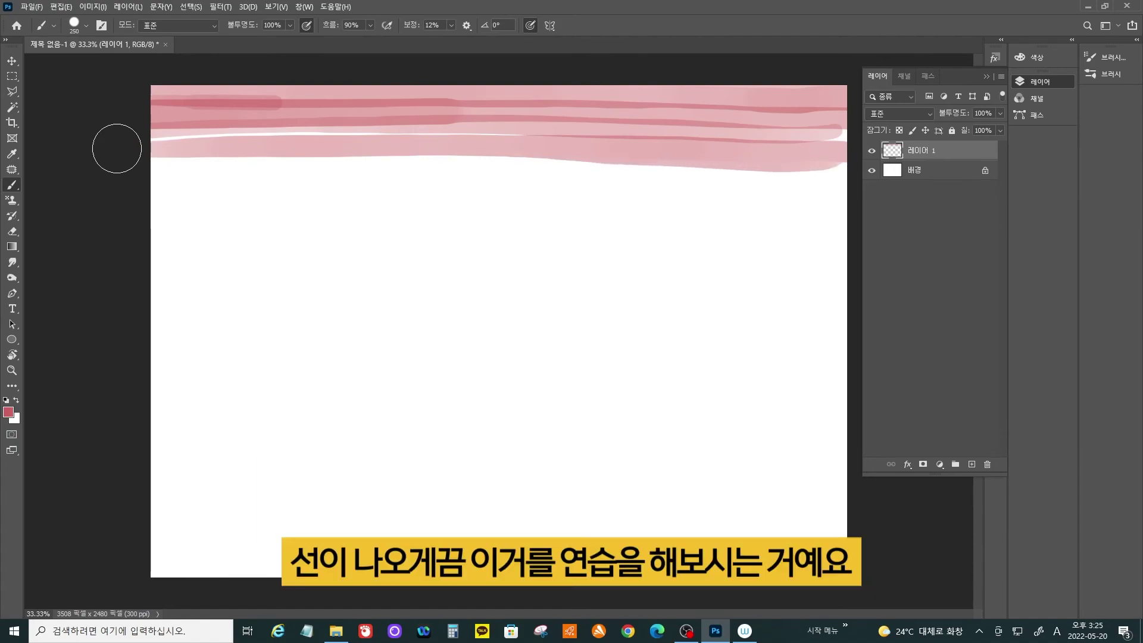
drag(119, 160, 845, 181)
mouse_move(845, 190)
mouse_down()
mouse_move(479, 187)
mouse_move(157, 229)
mouse_move(842, 241)
mouse_up()
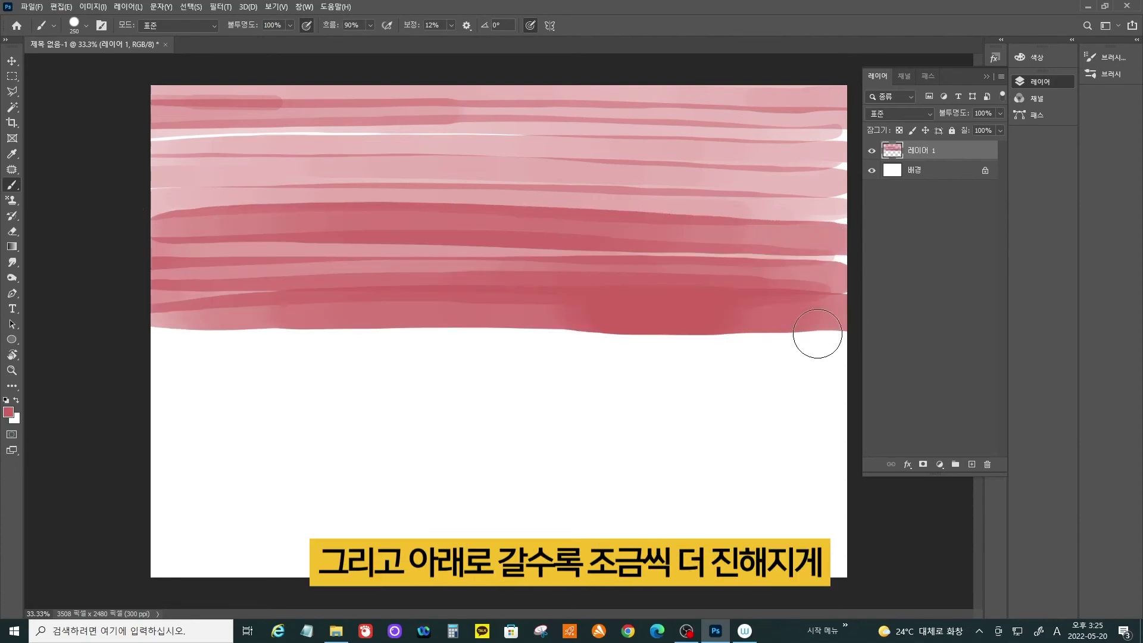
mouse_move(818, 333)
mouse_down()
mouse_move(248, 334)
mouse_move(150, 337)
mouse_move(125, 353)
mouse_move(840, 359)
mouse_move(853, 375)
mouse_move(809, 389)
mouse_move(286, 399)
mouse_up()
drag(140, 410, 727, 423)
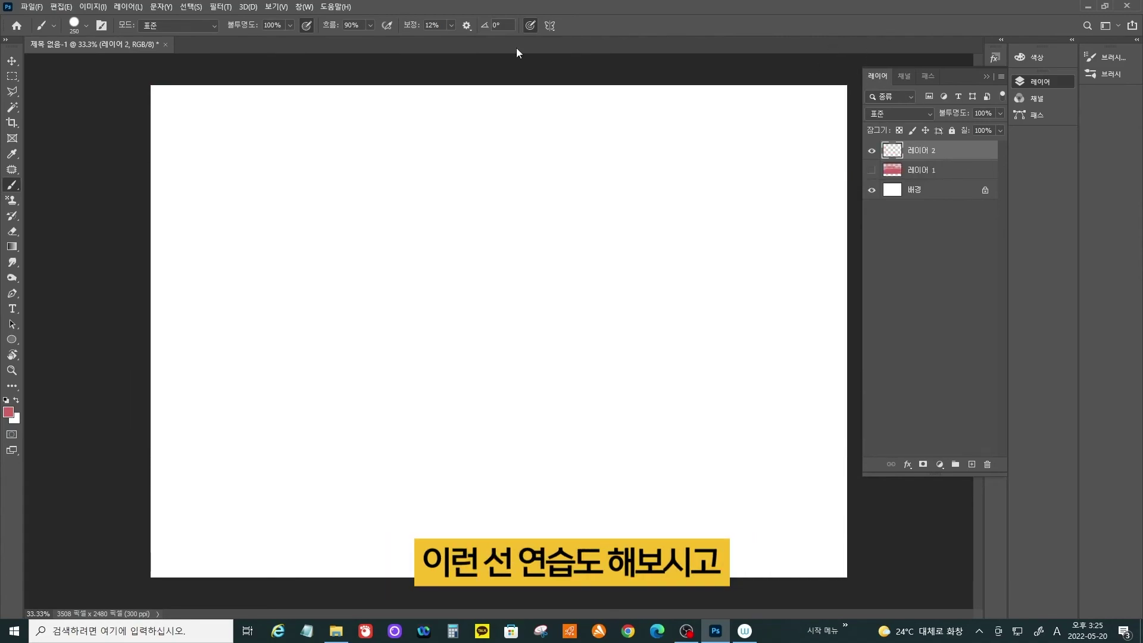
Set the brush size to 200 and paint spaced horizontal strokes across 레이어 2, the upper three fading light to dark, the lower ones dark to light
key(bracketleft)
key(bracketright)
key(bracketright)
key(bracketright)
drag(133, 98, 840, 106)
drag(133, 134, 845, 156)
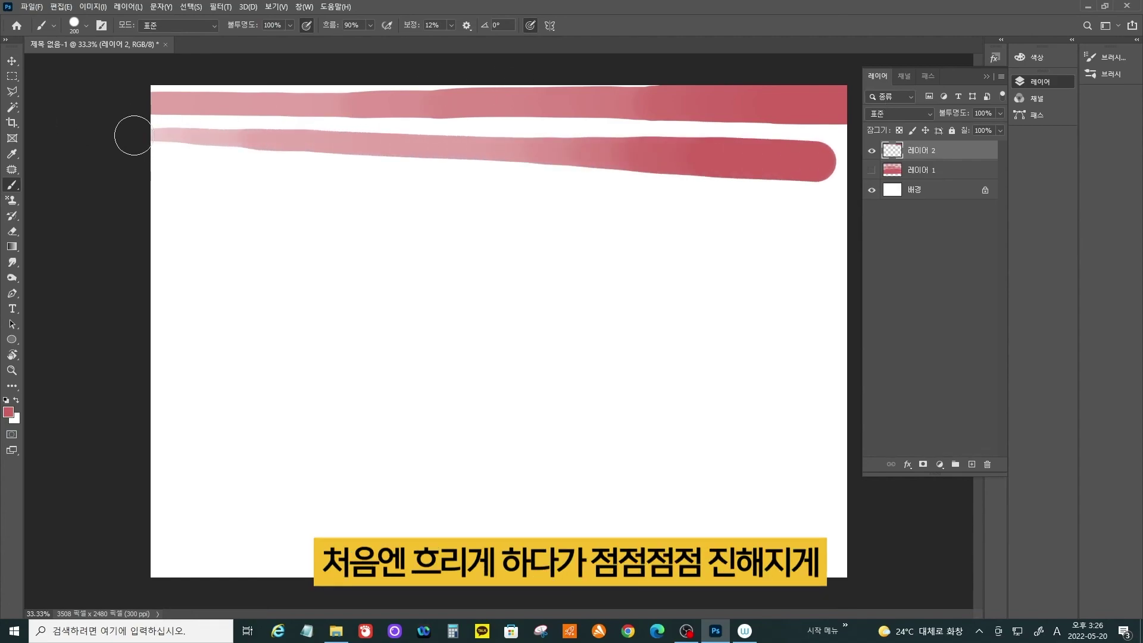
drag(128, 184, 846, 205)
drag(137, 231, 845, 255)
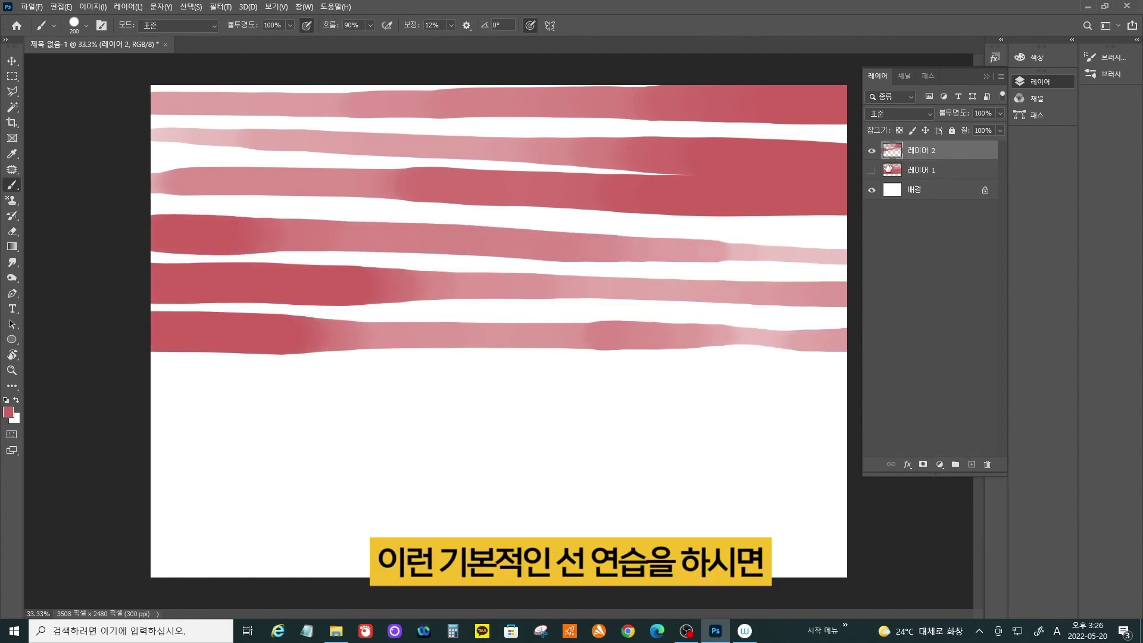